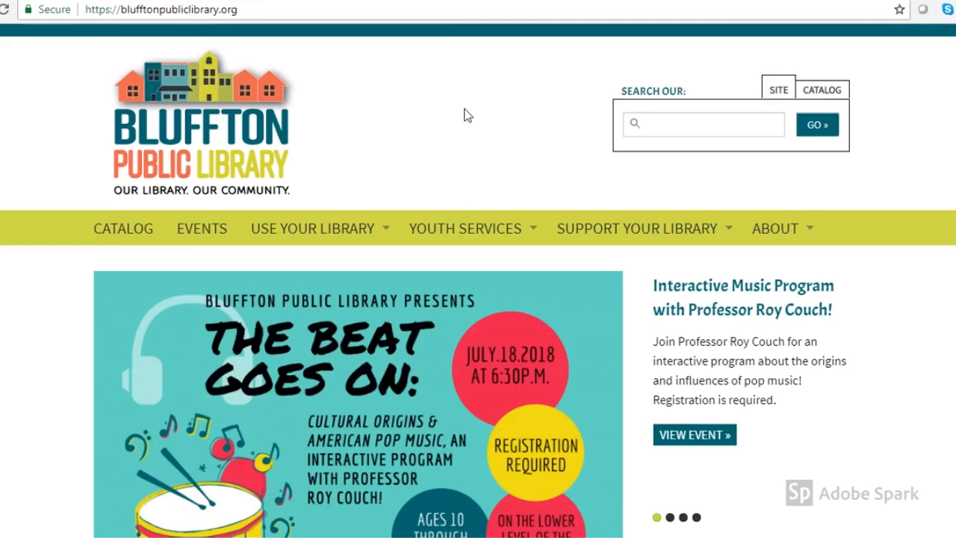
Step: Scroll the Bluffton Public Library home page, then reveal the USE YOUR LIBRARY dropdown
scroll(463, 112, "down", 1)
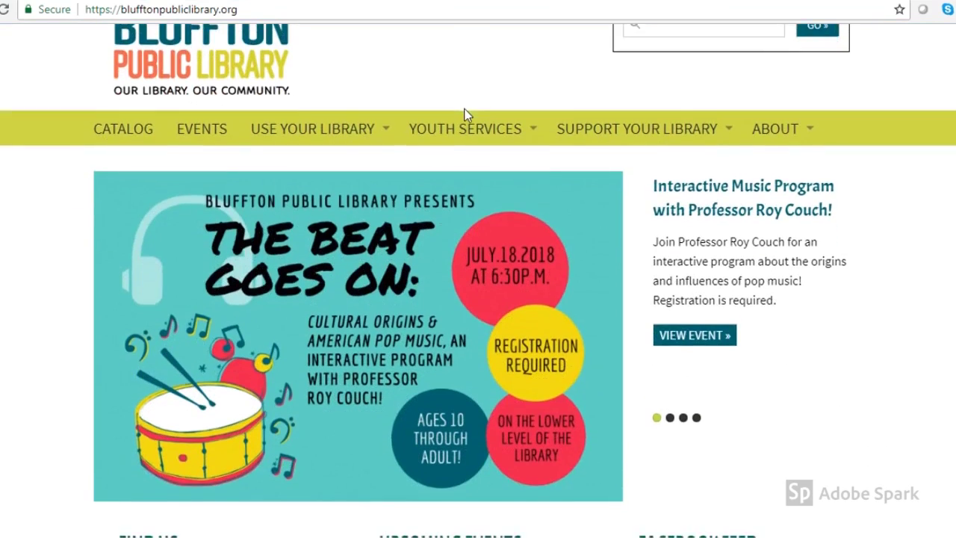
scroll(463, 113, "down", 5)
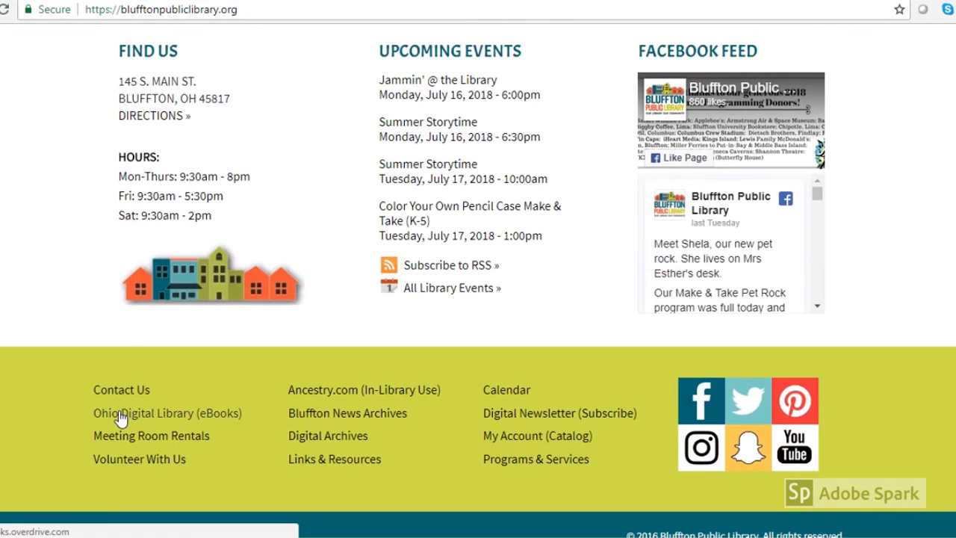
scroll(121, 415, "down", 1)
scroll(121, 408, "up", 15)
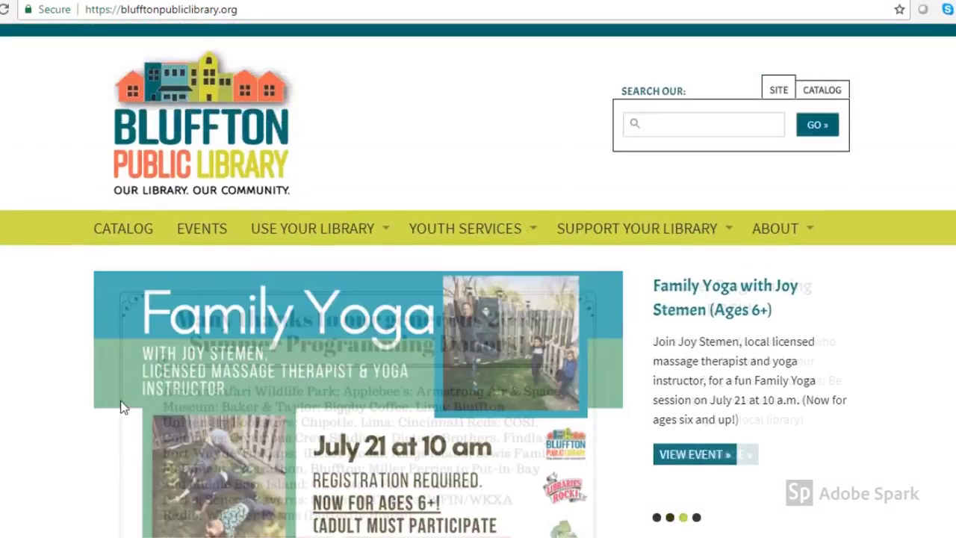
mouse_move(320, 228)
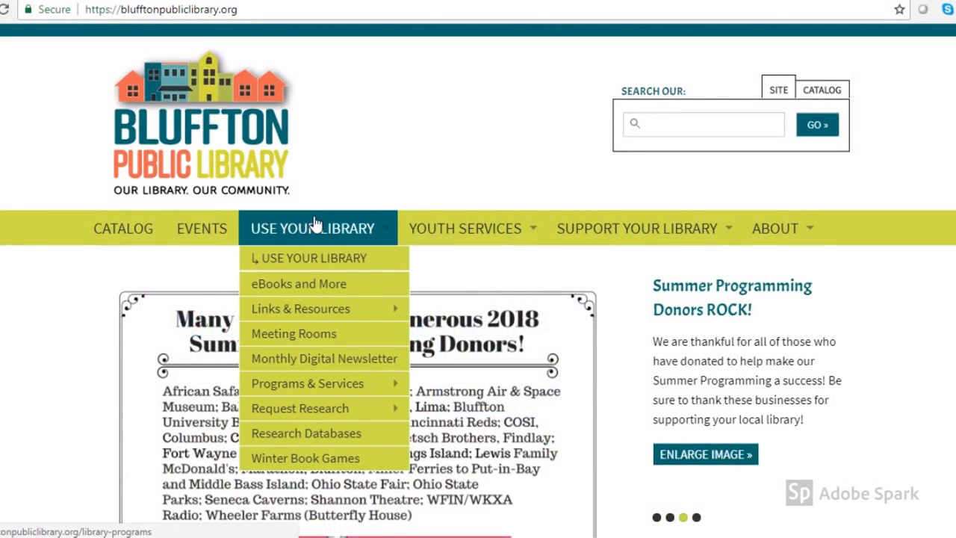
Step: Go to the eBooks and More page and scroll down to its OverDrive collection images
left_click(308, 284)
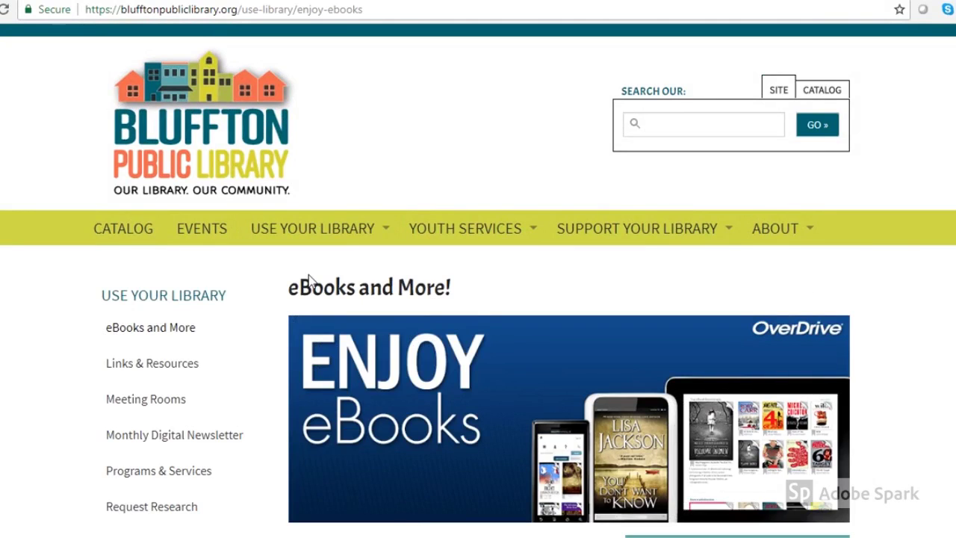
scroll(308, 284, "down", 2)
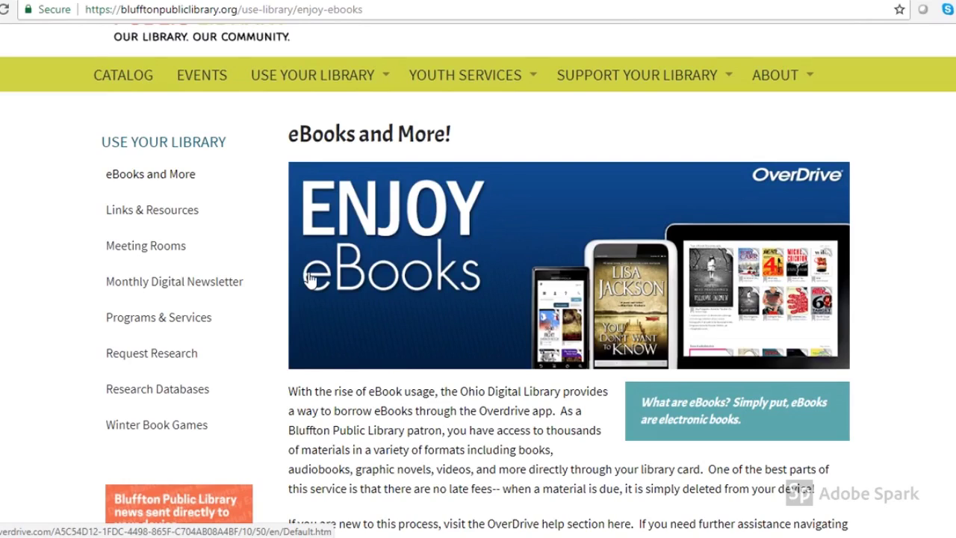
scroll(310, 278, "down", 4)
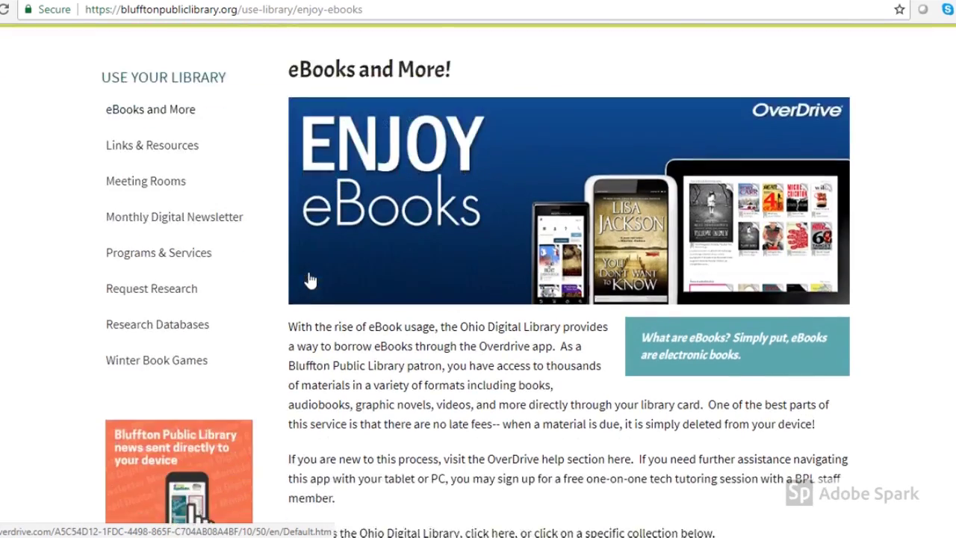
scroll(309, 275, "down", 2)
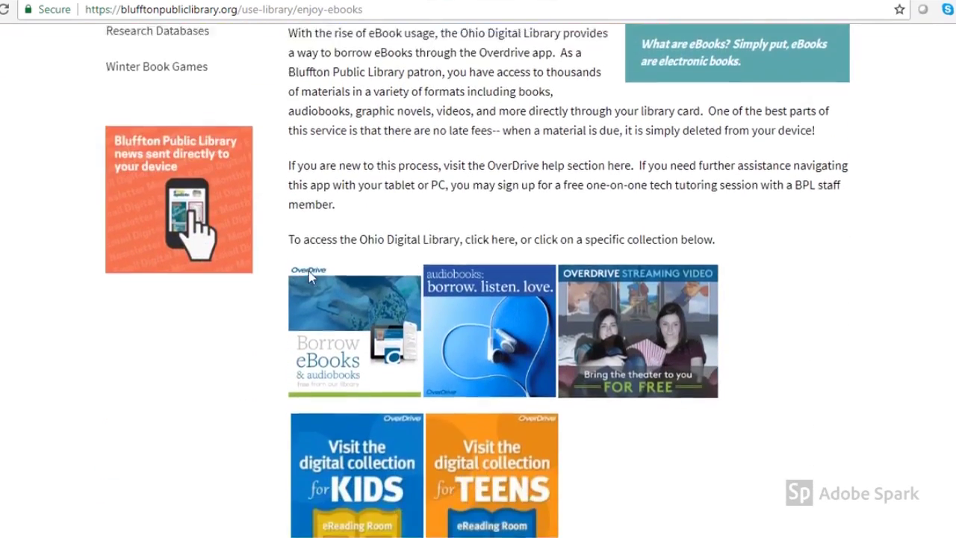
scroll(313, 273, "down", 1)
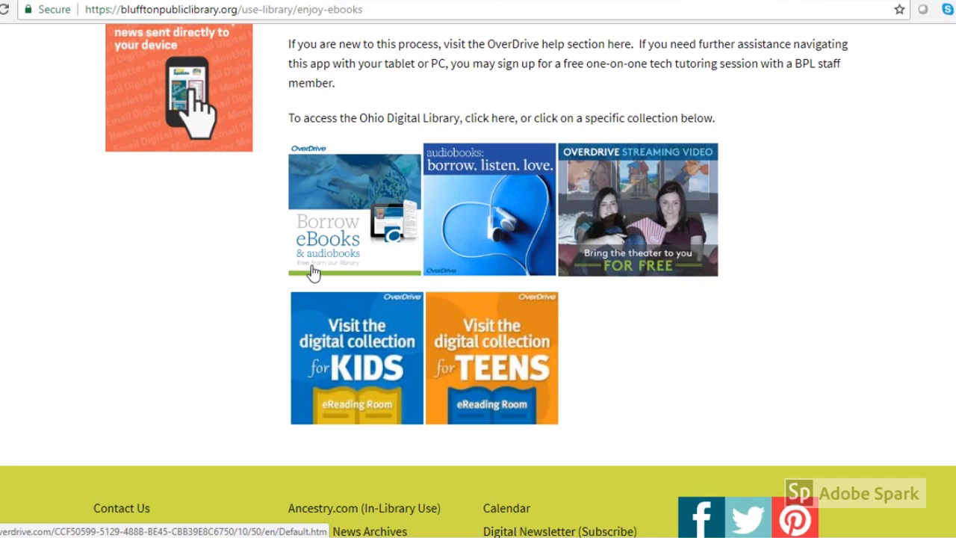
Step: Follow 'Borrow eBooks & audiobooks' to ohdbks.overdrive.com and scroll to the Meet Libby banner
left_click(326, 248)
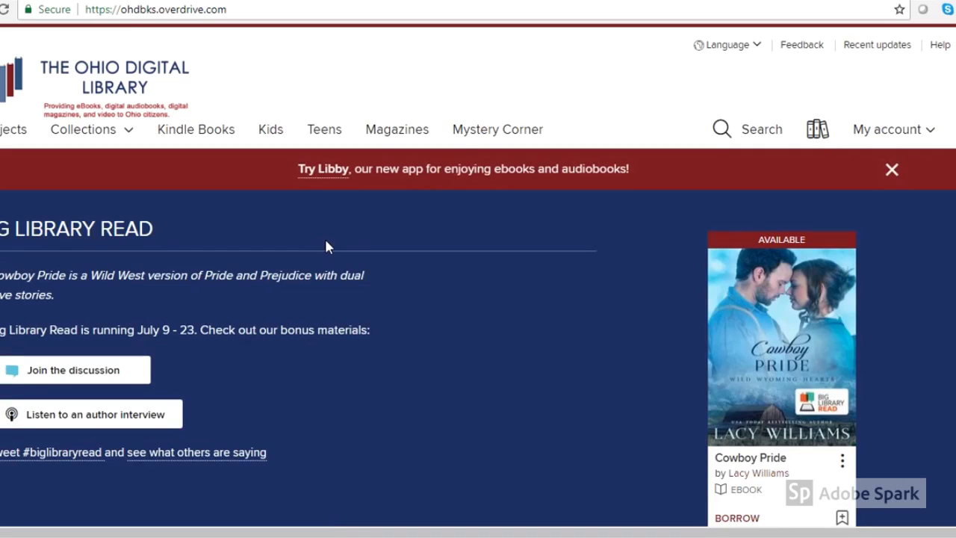
scroll(326, 247, "down", 2)
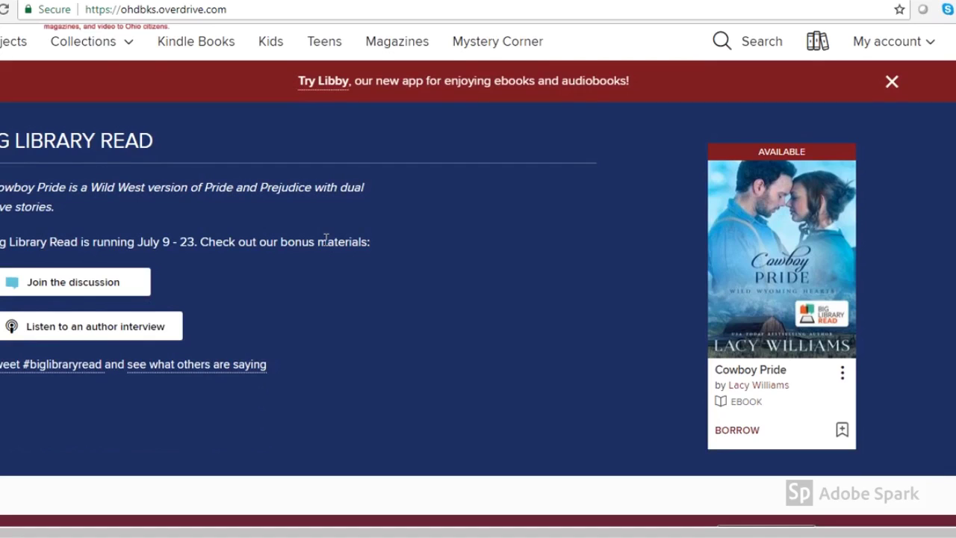
scroll(326, 239, "down", 3)
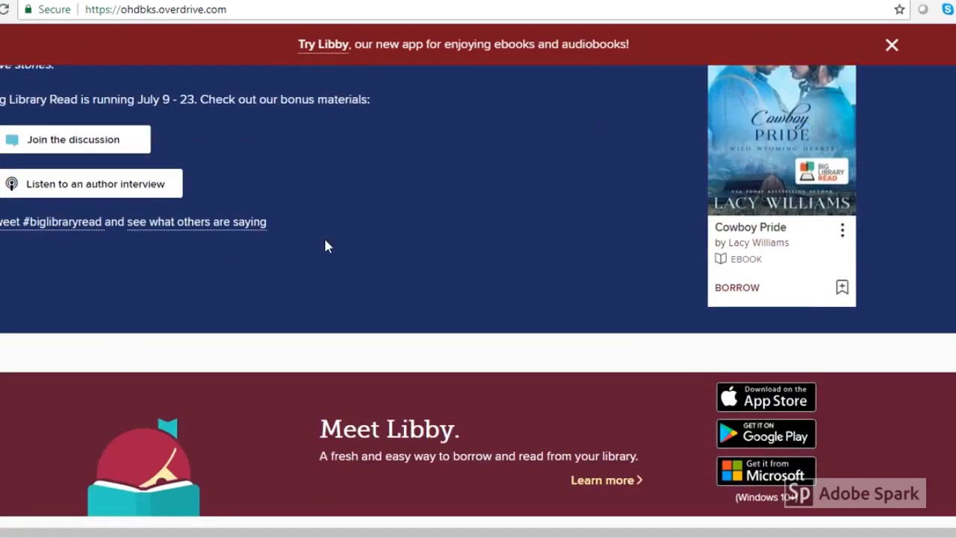
scroll(325, 243, "down", 2)
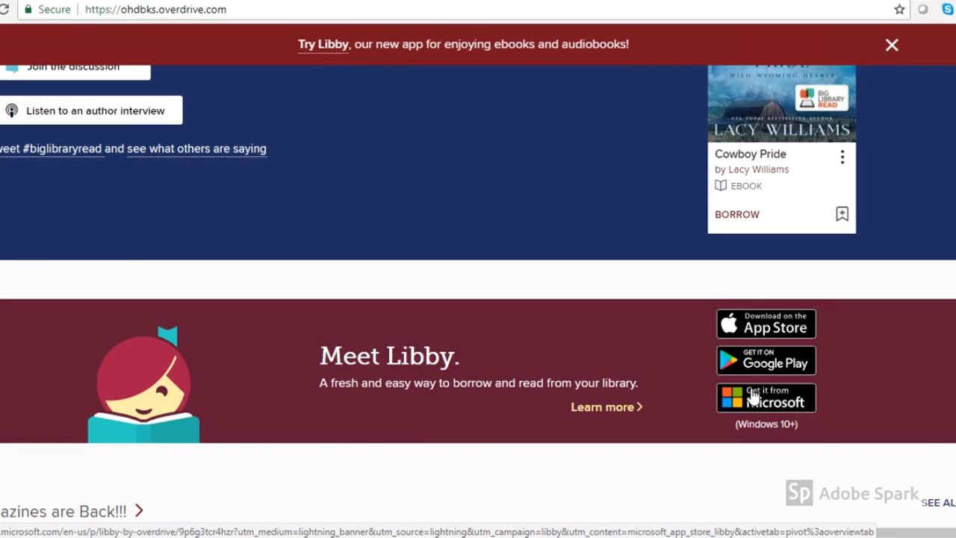
Step: Scroll through the featured book rows, back to the top, and show the Collections mega menu
scroll(474, 374, "up", 1)
scroll(473, 374, "down", 3)
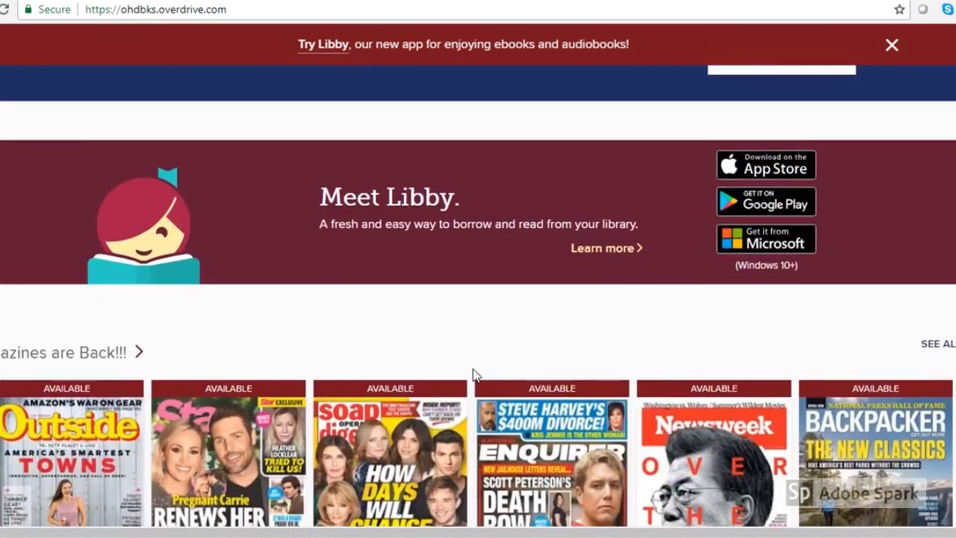
scroll(474, 373, "down", 1)
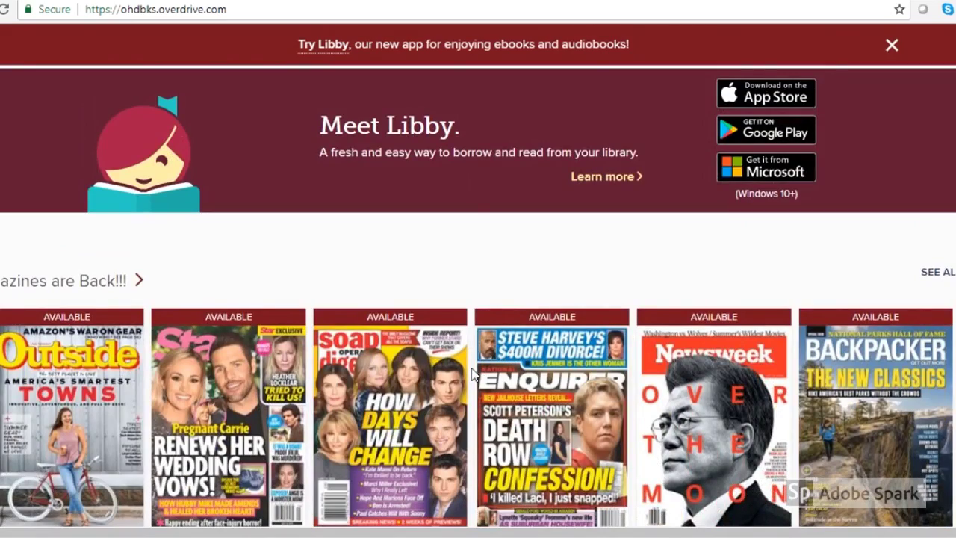
scroll(472, 370, "down", 4)
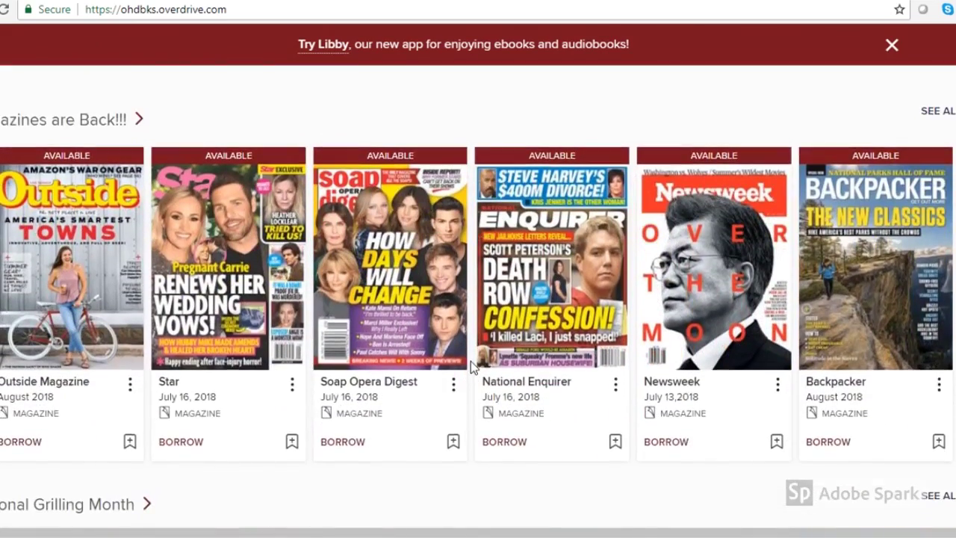
scroll(471, 361, "down", 4)
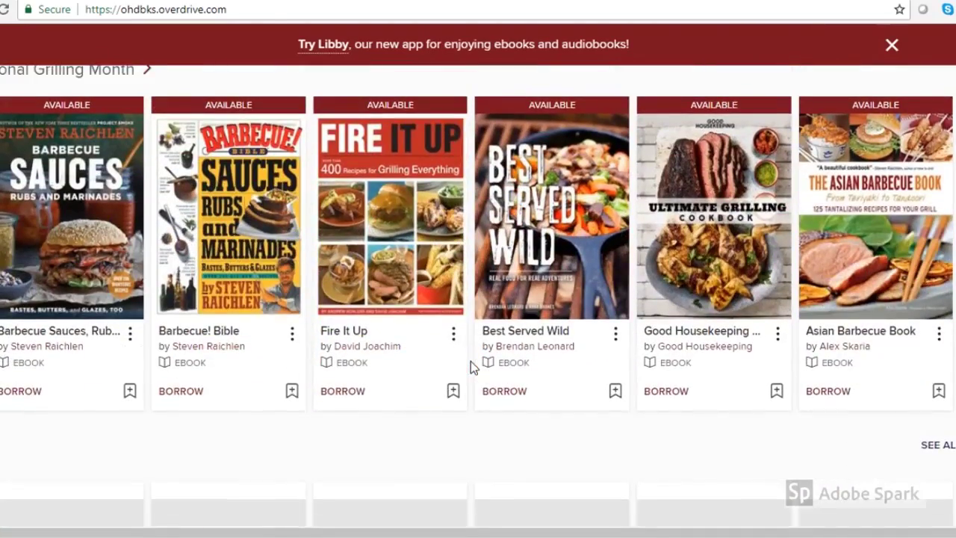
scroll(471, 352, "down", 4)
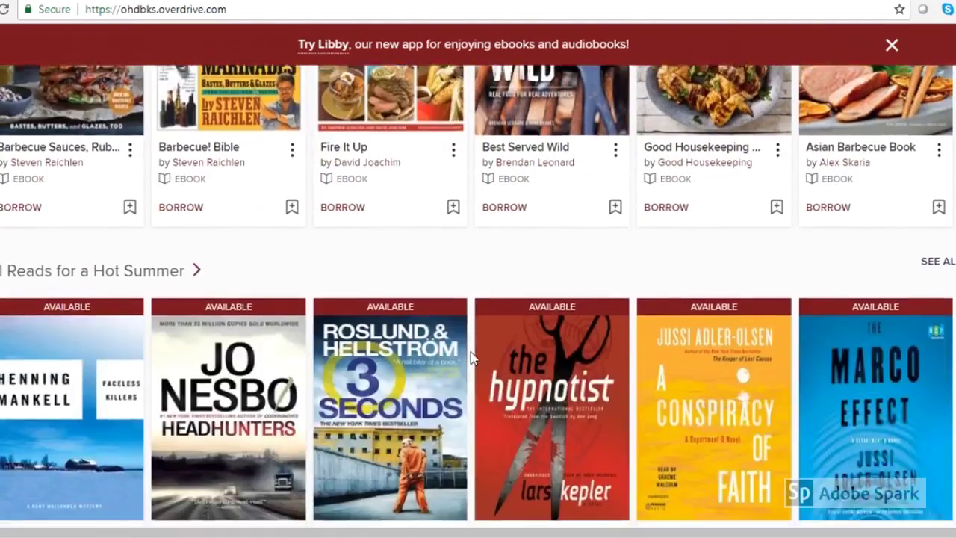
scroll(471, 352, "down", 4)
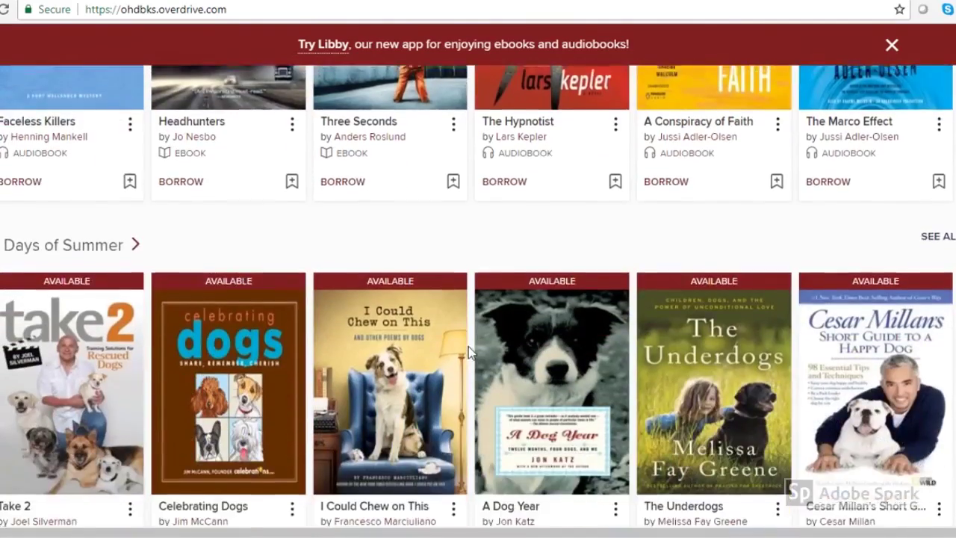
scroll(468, 350, "down", 3)
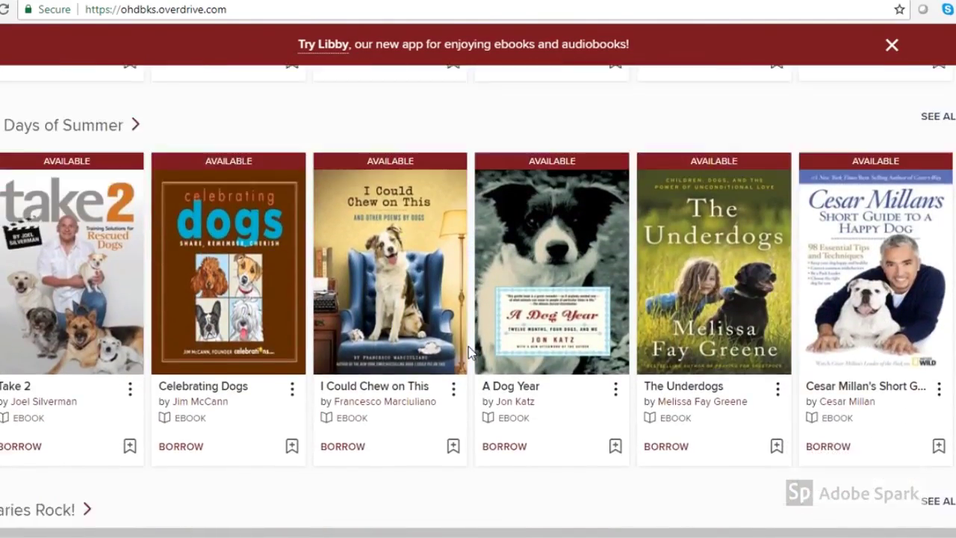
scroll(469, 350, "down", 5)
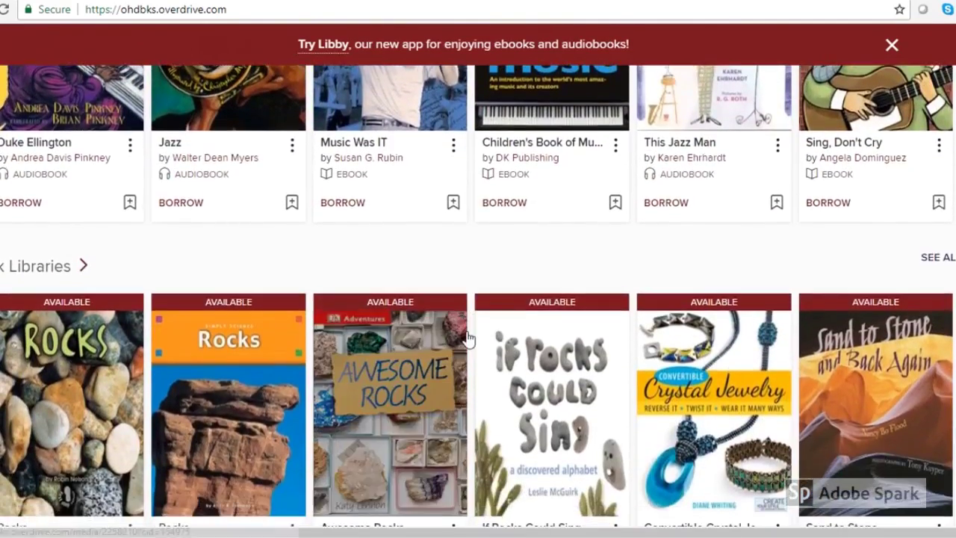
scroll(468, 340, "up", 6)
scroll(466, 336, "up", 10)
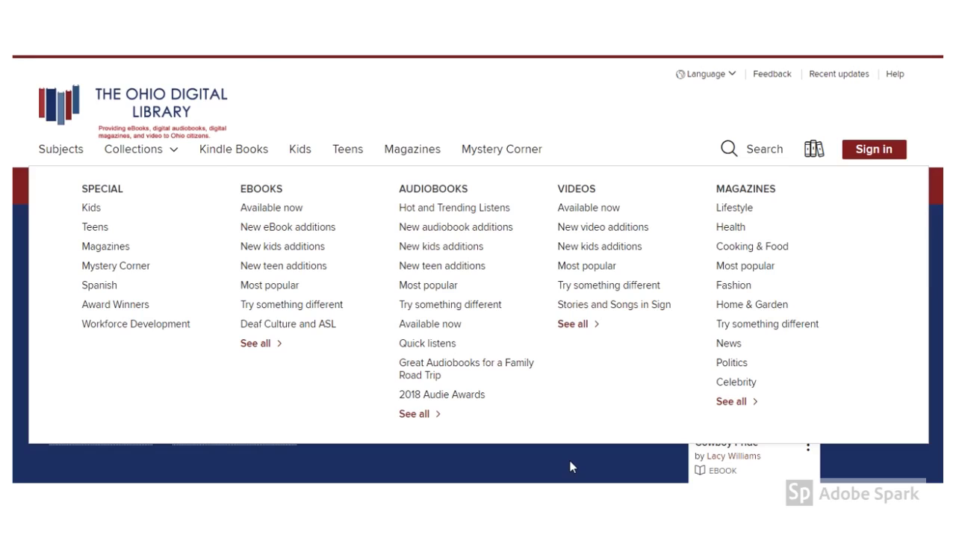
Step: Dismiss the Collections mega menu to return to the Big Library Read home page
left_click(715, 156)
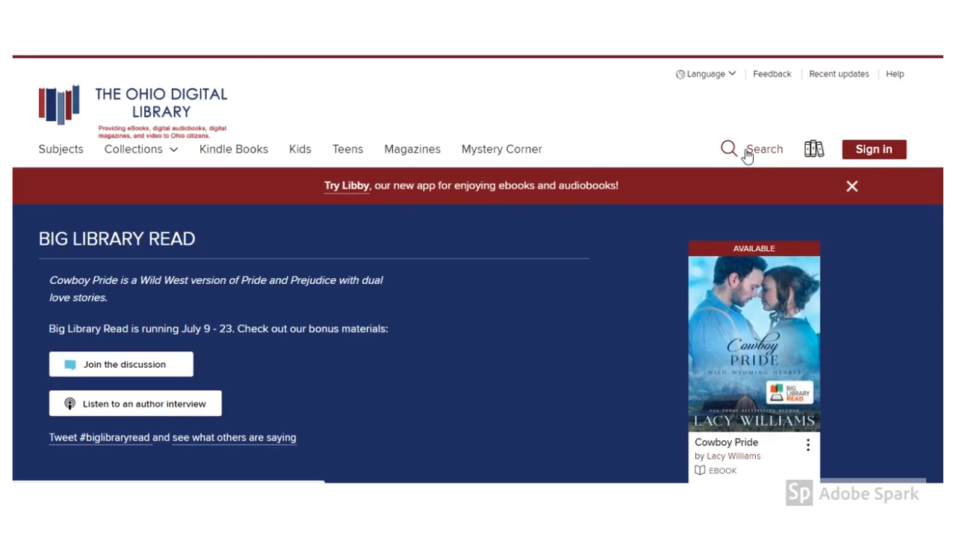
Step: Search 'TO kill' and choose the To Kill a Mockingbird suggestion
left_click(747, 154)
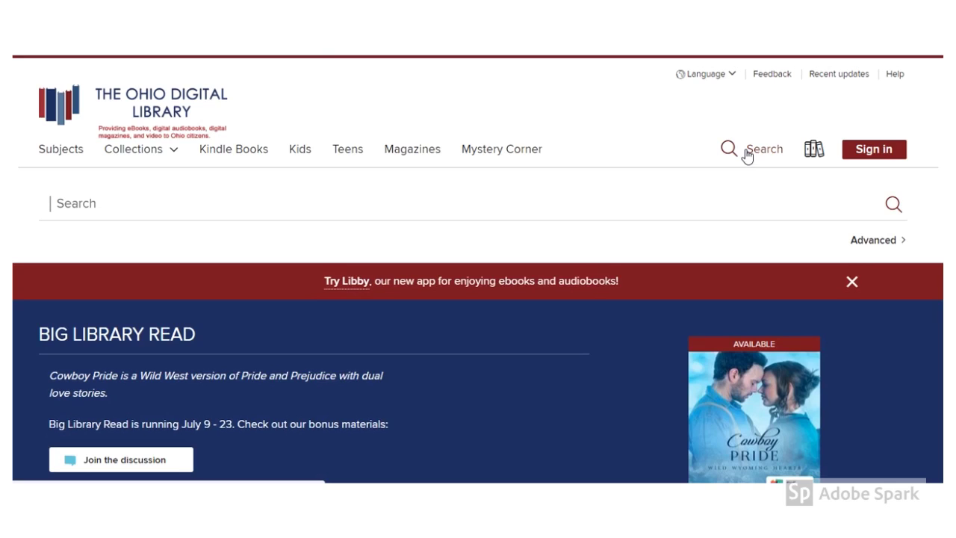
type("TO kill")
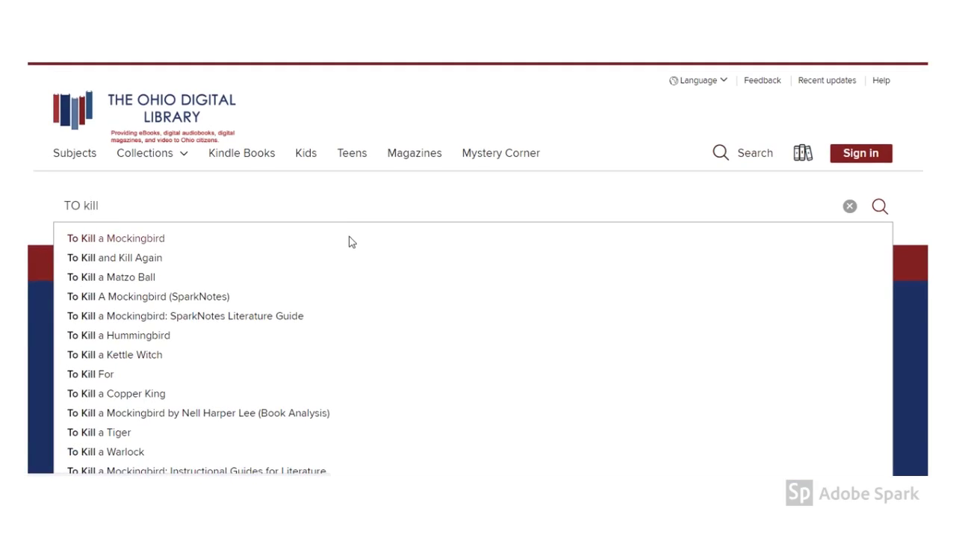
left_click(351, 241)
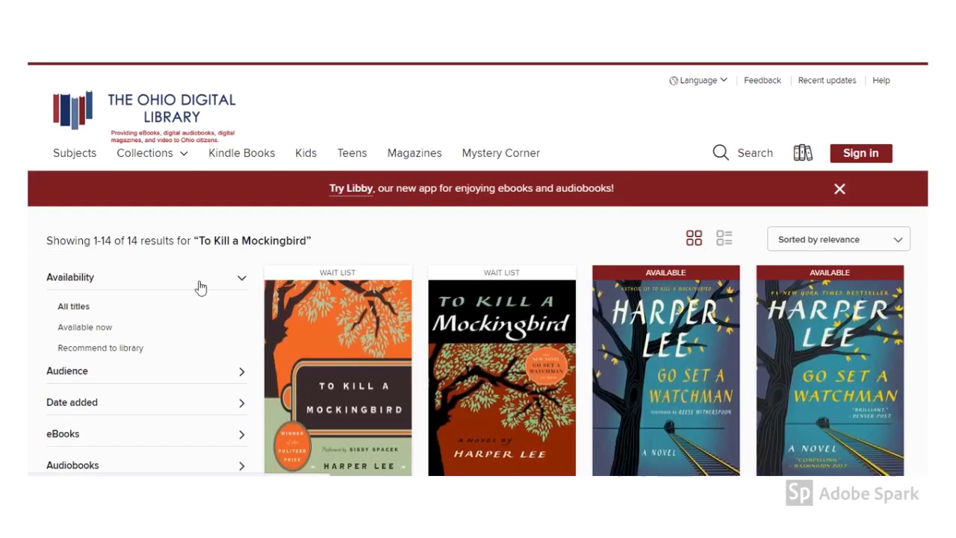
Step: Scroll the results and borrow the Go Set a Watchman eBook
scroll(197, 284, "down", 2)
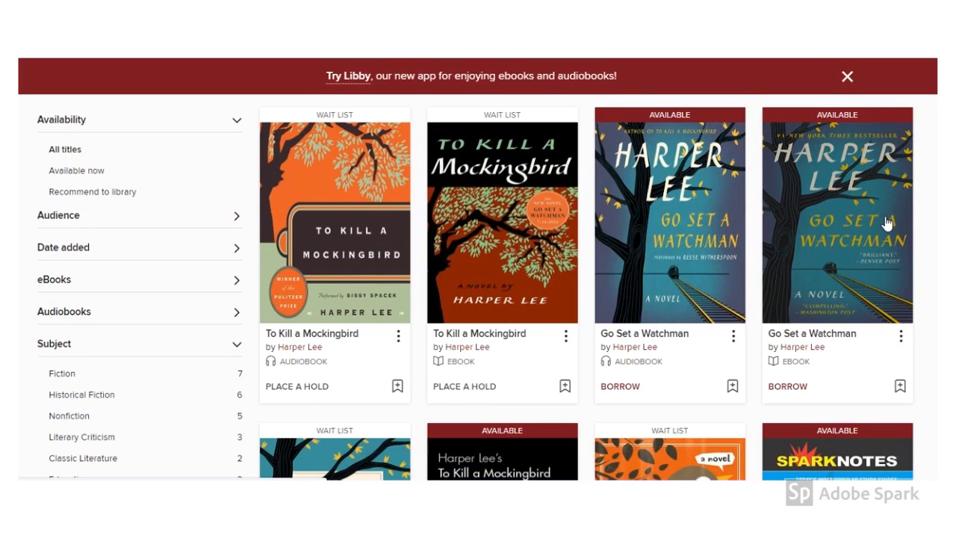
left_click(786, 387)
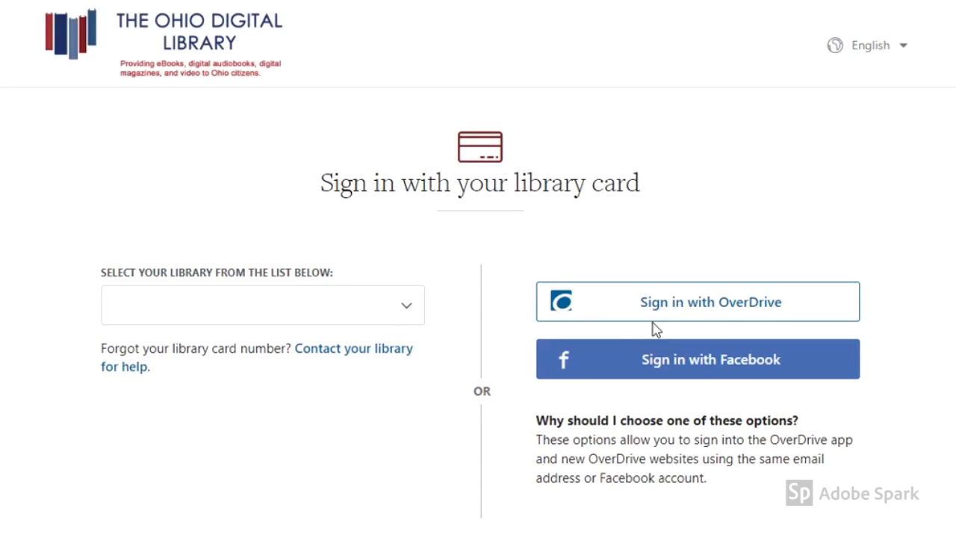
Step: Choose Bluffton Public Library (SEO) as the home library
left_click(252, 320)
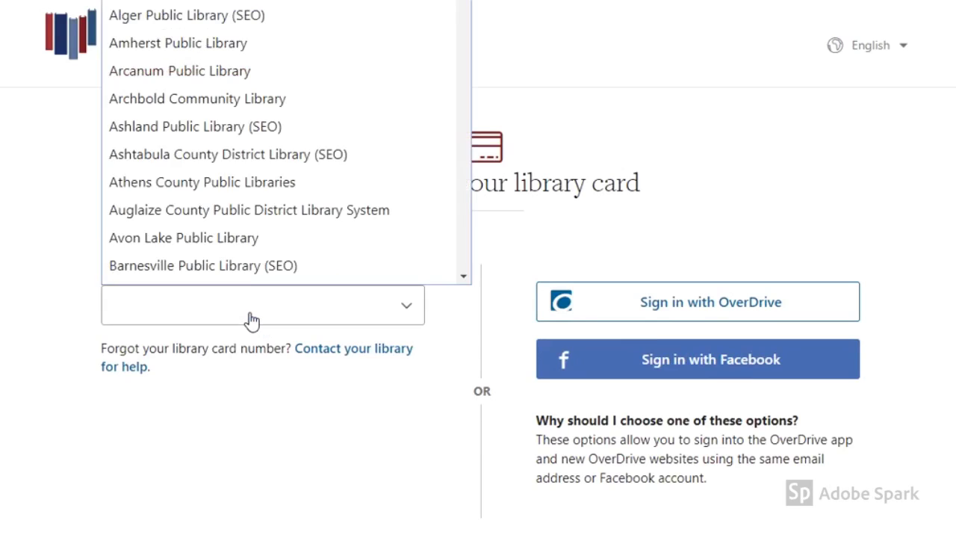
scroll(282, 140, "down", 4)
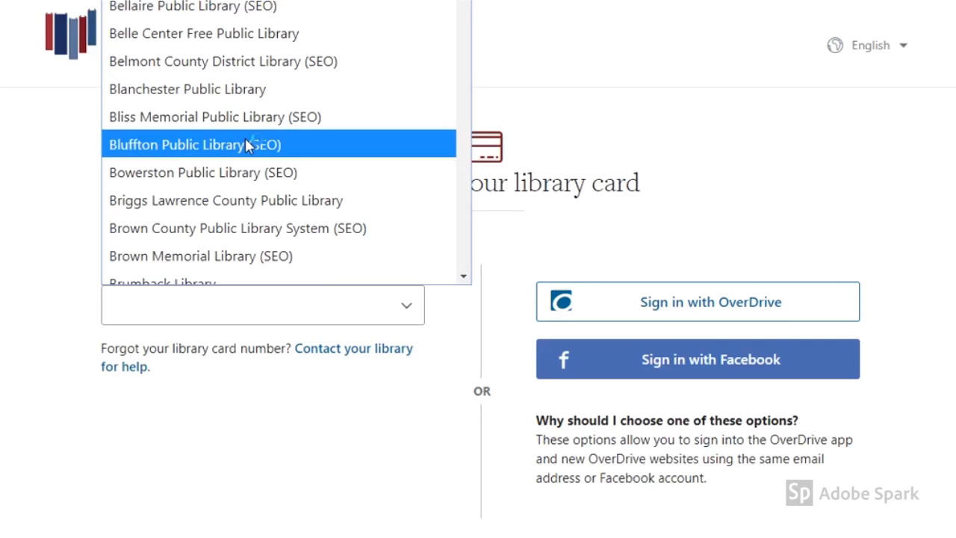
left_click(251, 144)
Step: Enter the library card number and PIN, then sign in
left_click(191, 363)
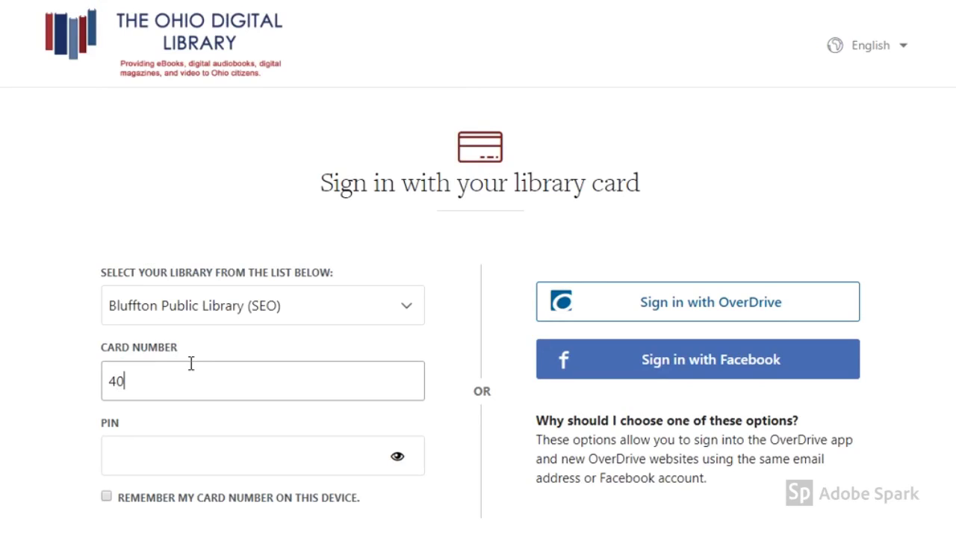
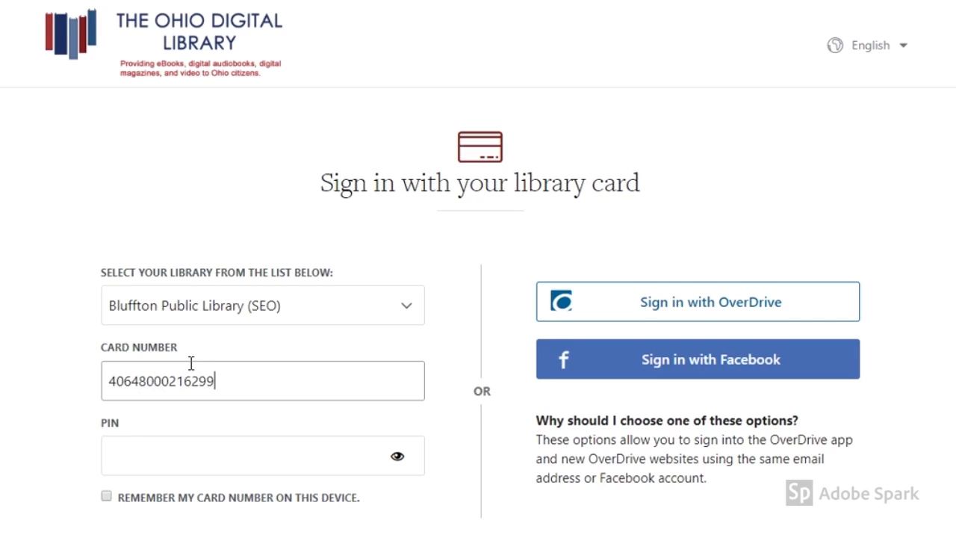
key("Tab")
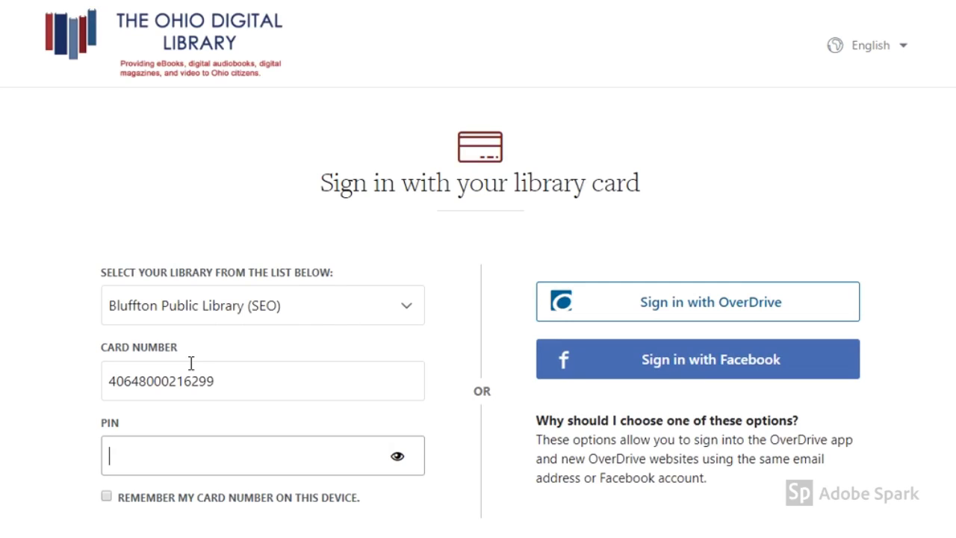
scroll(628, 298, "down", 2)
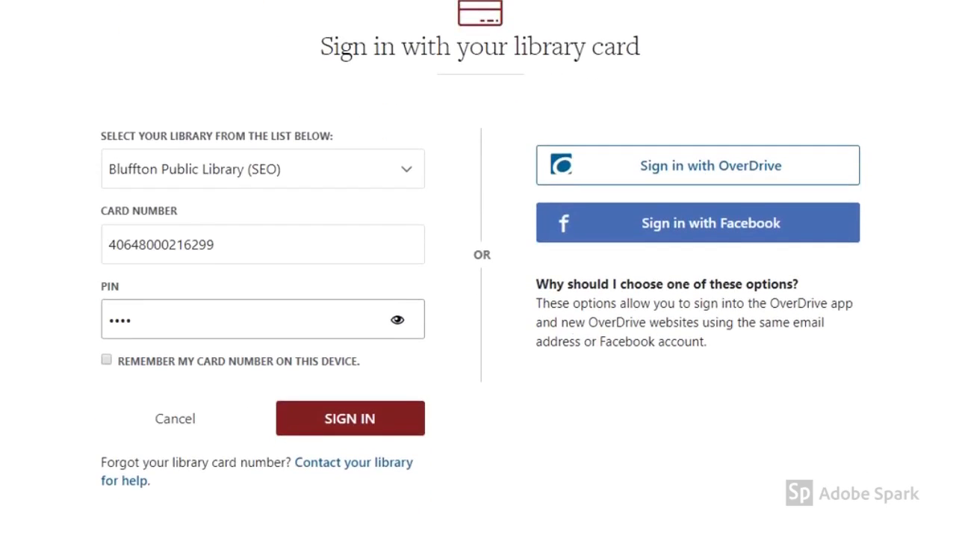
left_click(377, 407)
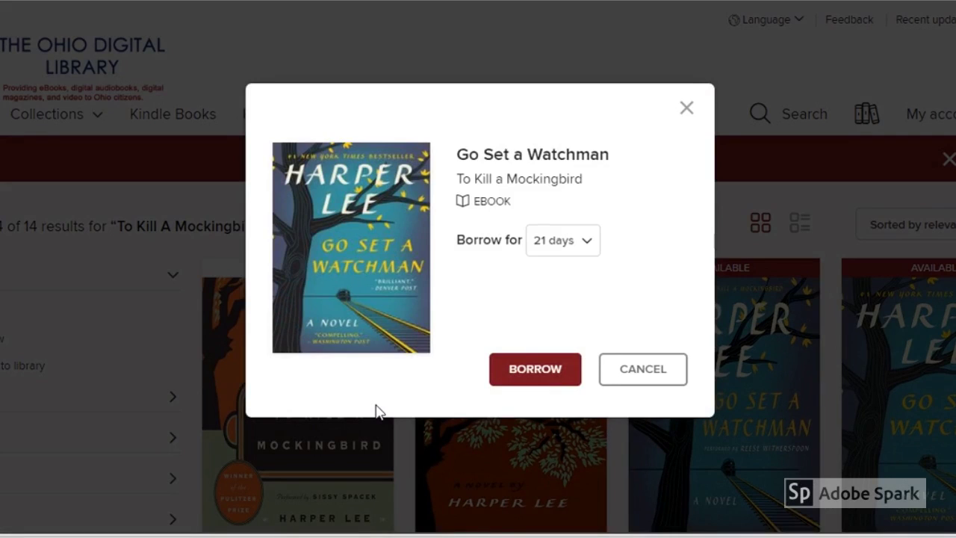
Step: Set the loan period to 7 days and borrow Go Set a Watchman
left_click(561, 243)
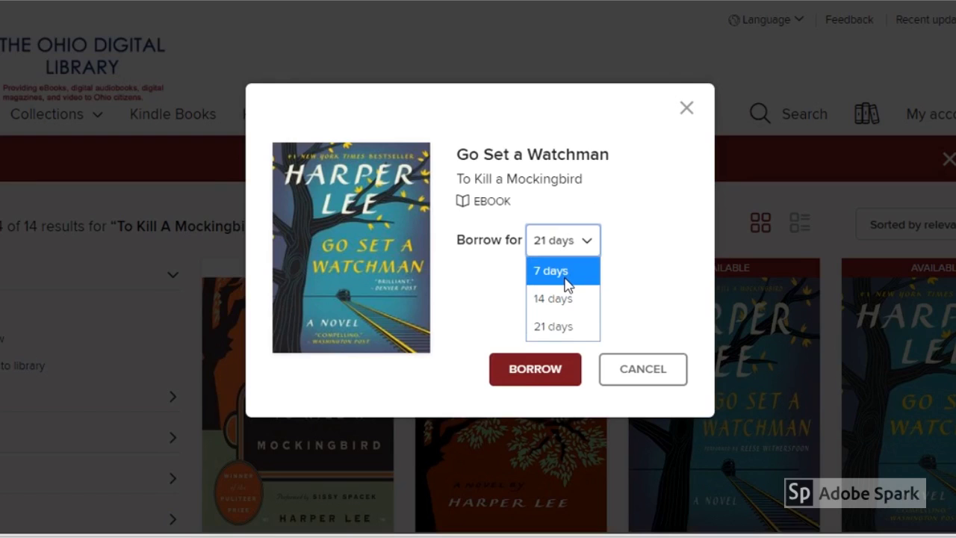
left_click(570, 279)
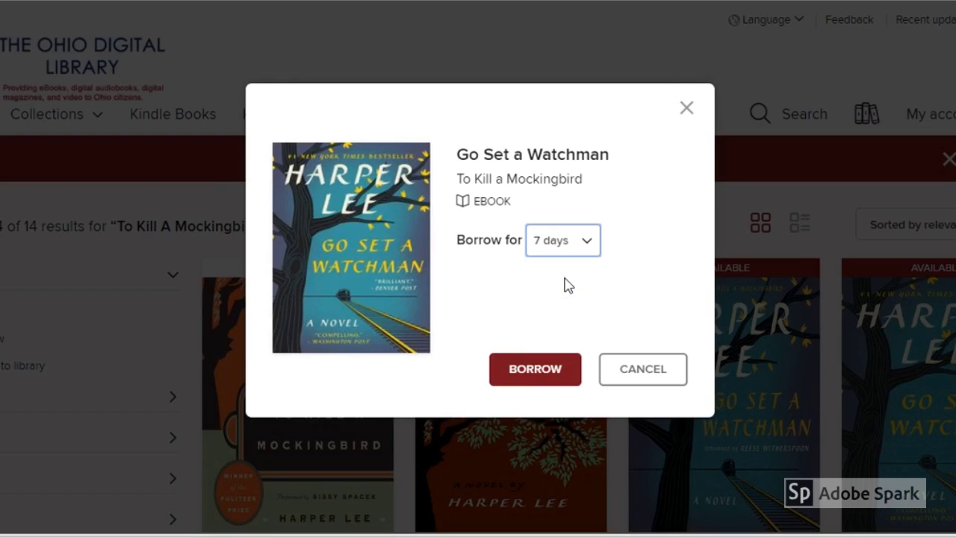
left_click(531, 381)
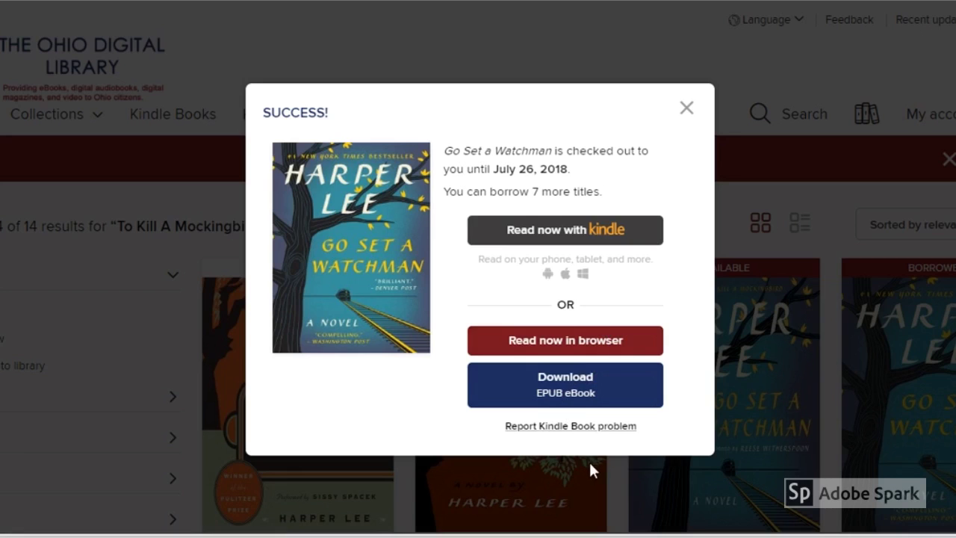
Step: Download Go Set a Watchman as an EPUB eBook, accepting the device compatibility notice
left_click(585, 399)
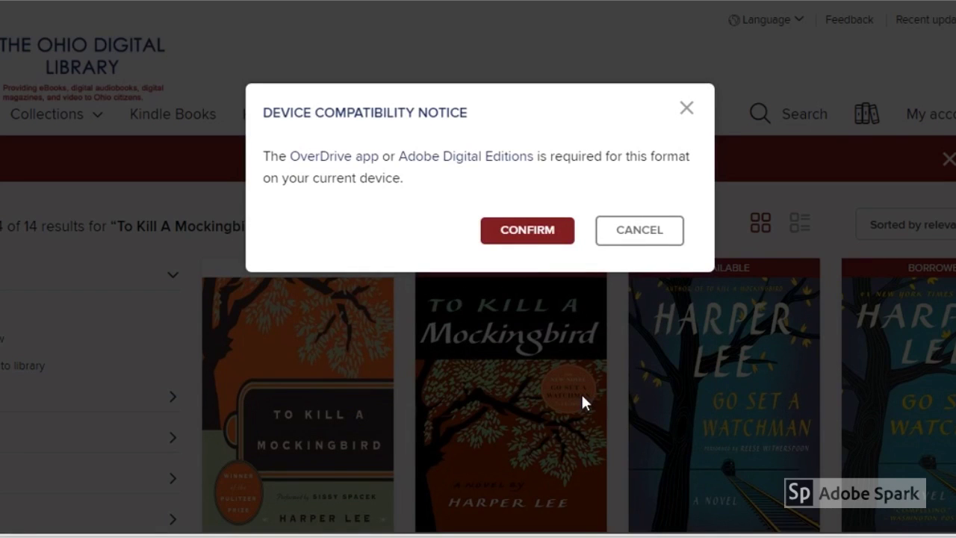
left_click(532, 231)
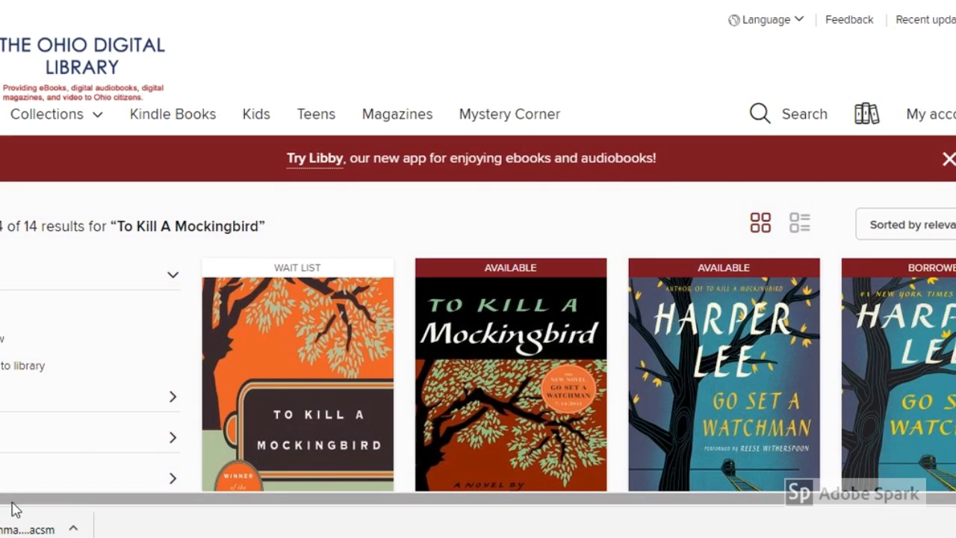
Step: Open the downloaded .acsm book file in Adobe Digital Editions, then go to My account's Loans
left_click(25, 530)
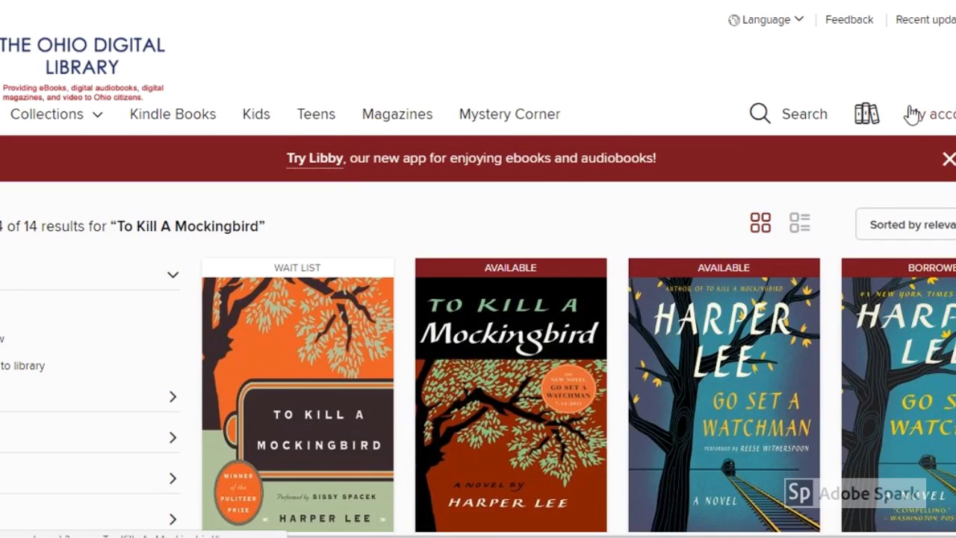
left_click(933, 113)
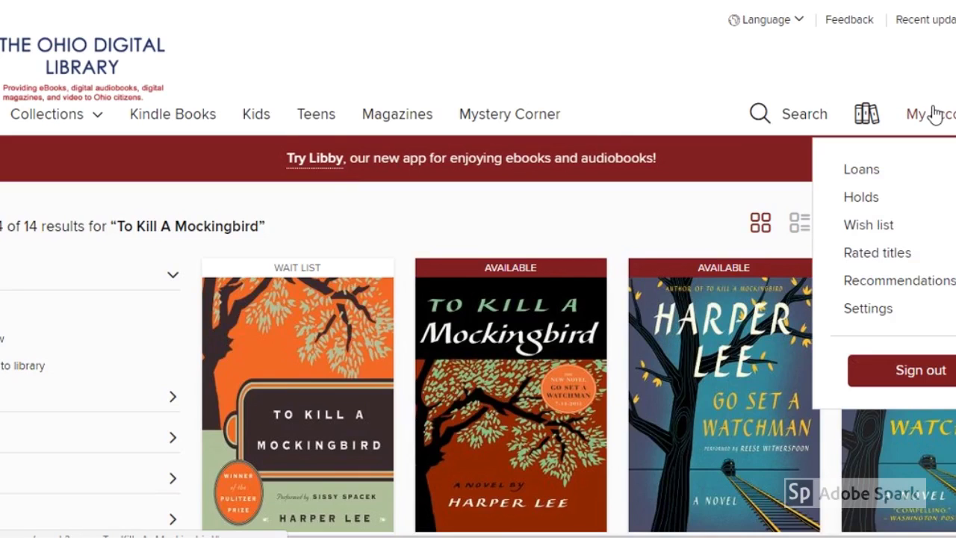
left_click(862, 179)
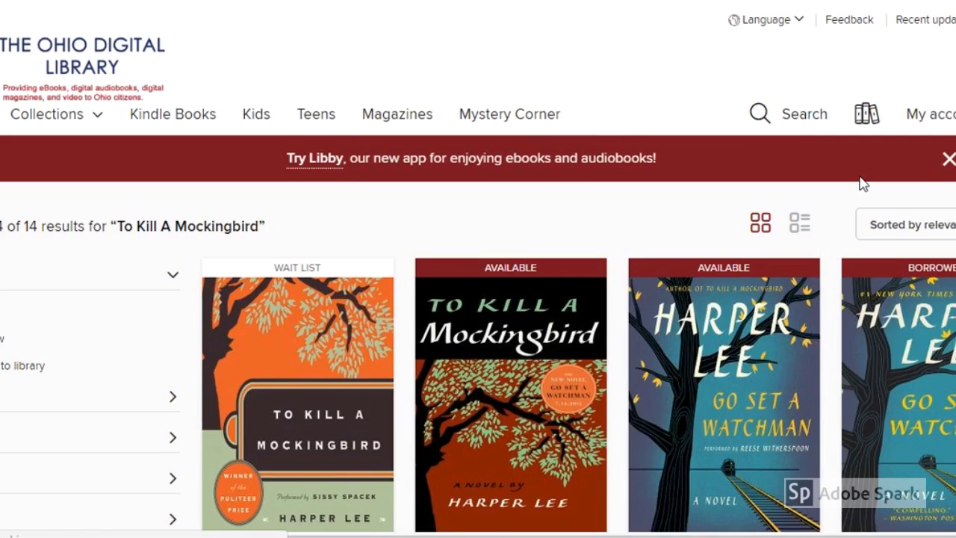